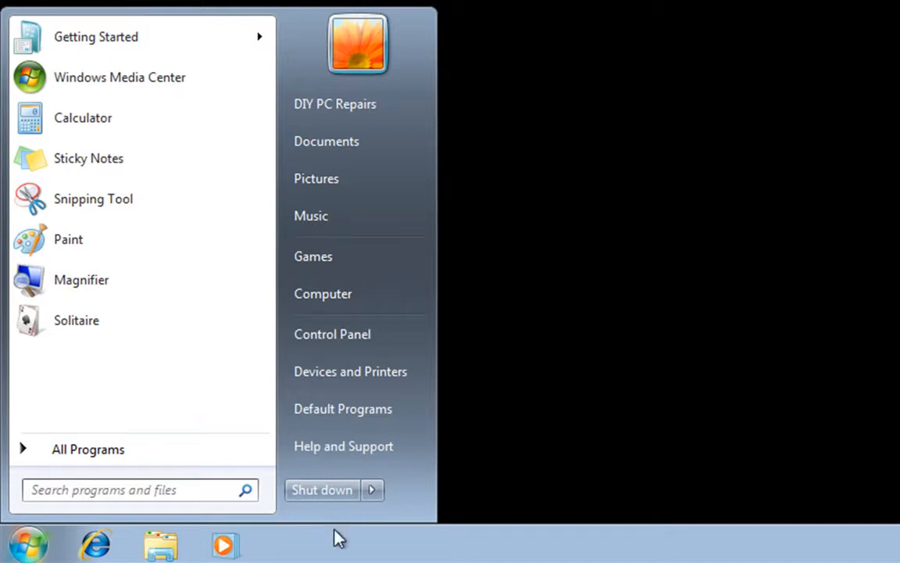
- Restart the computer, boot from the installation disc and start Windows Setup [EMS Enabled]
{"action": "mouse_move", "coordinate": [372, 490]}
{"action": "left_click", "coordinate": [422, 462]}
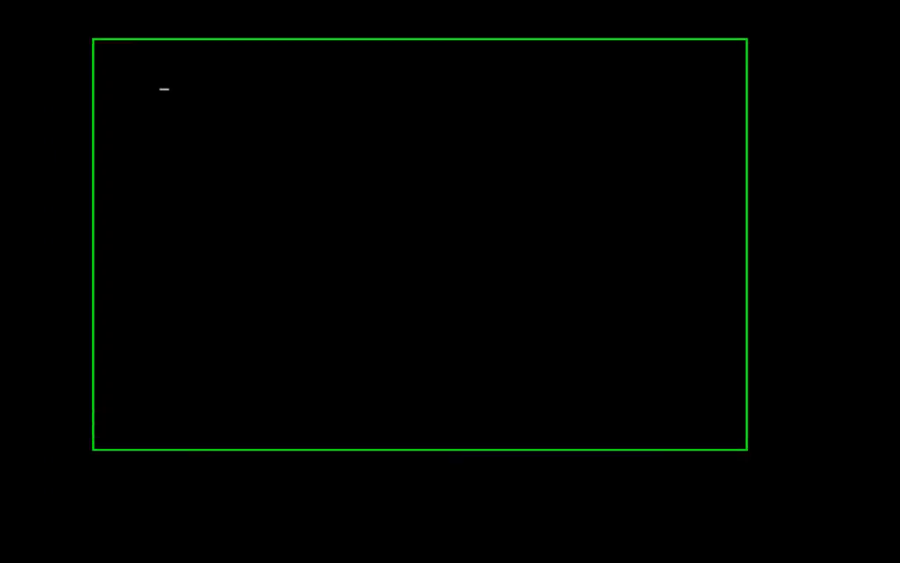
{"action": "key", "text": "Return"}
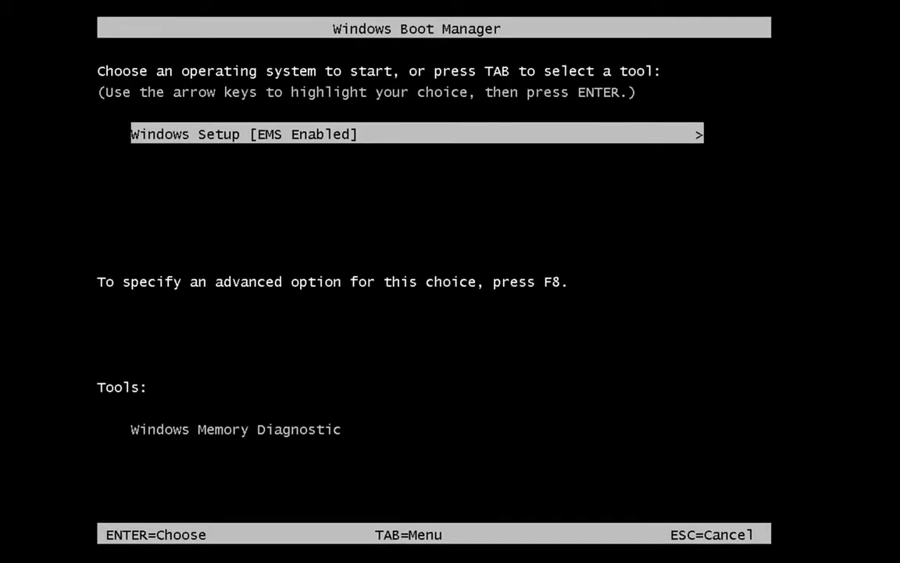
{"action": "key", "text": "Return"}
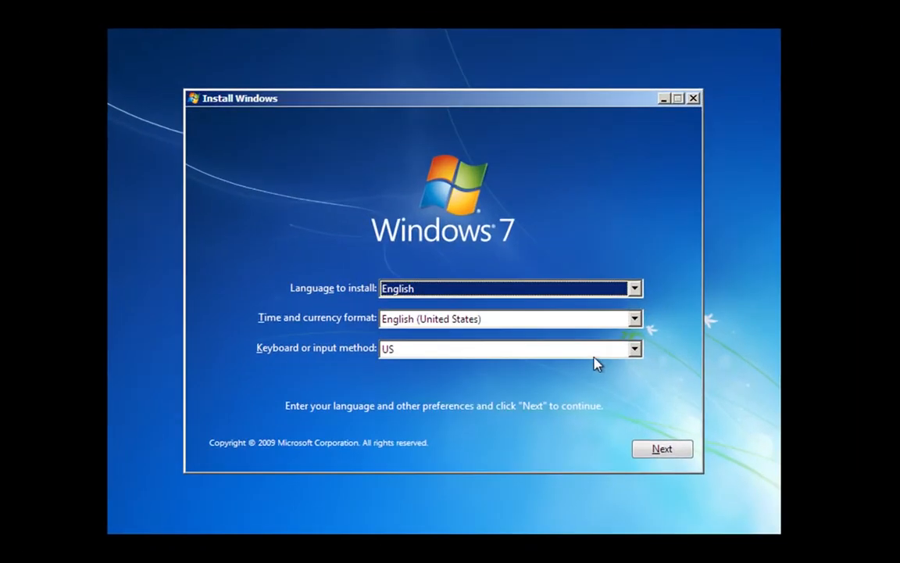
- Set the time and currency format to English (United Kingdom) and continue the setup
{"action": "left_click", "coordinate": [636, 320]}
{"action": "left_click", "coordinate": [636, 334]}
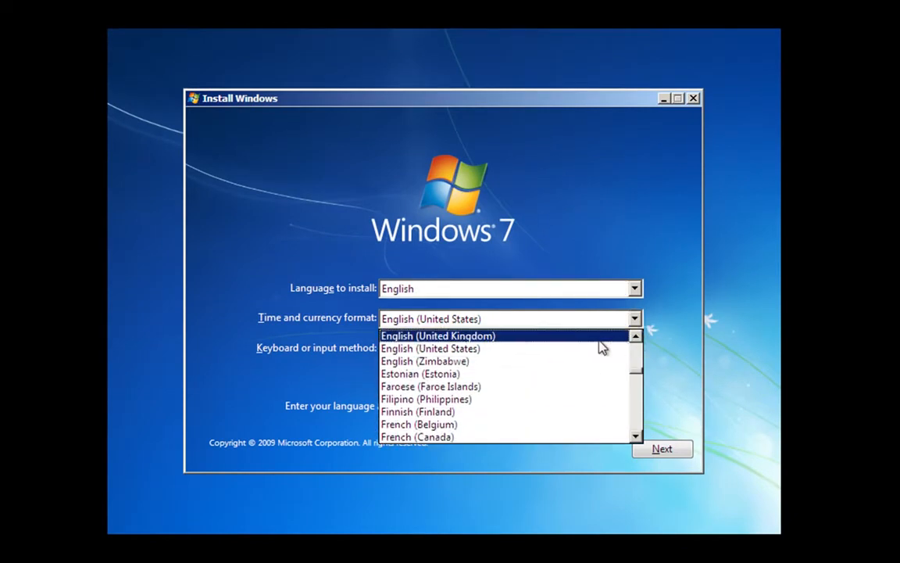
{"action": "left_click", "coordinate": [603, 338]}
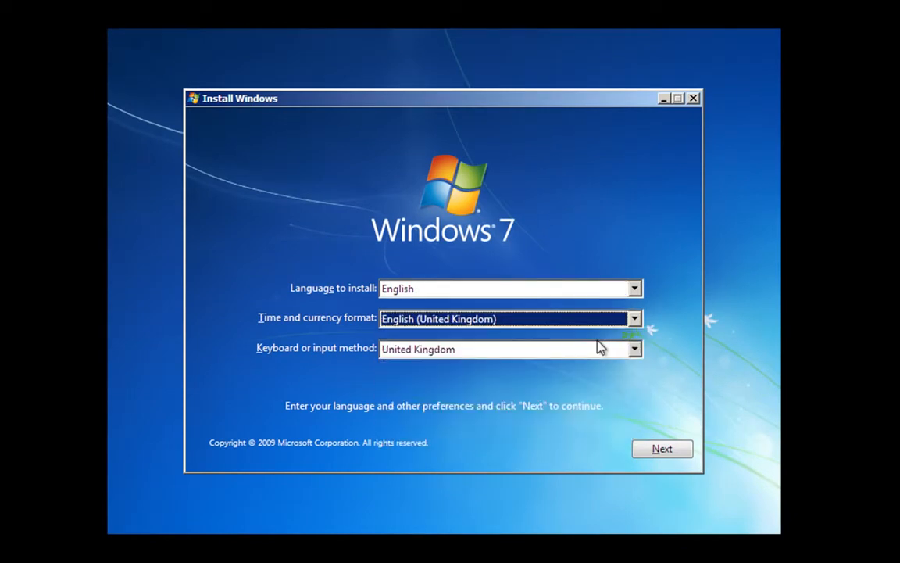
{"action": "left_click", "coordinate": [666, 454]}
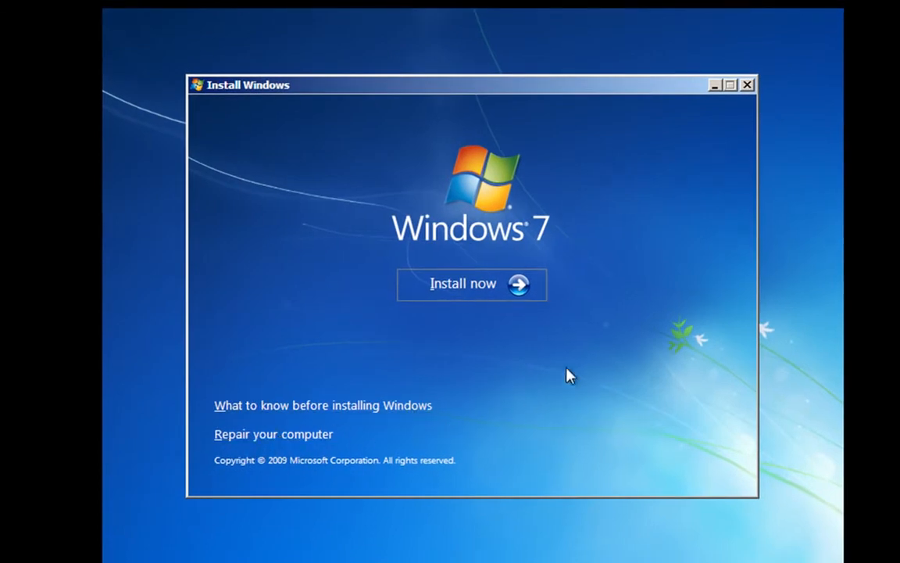
- Start the installation, accepting the license terms and choosing the Custom (advanced) installation type
{"action": "left_click", "coordinate": [507, 291]}
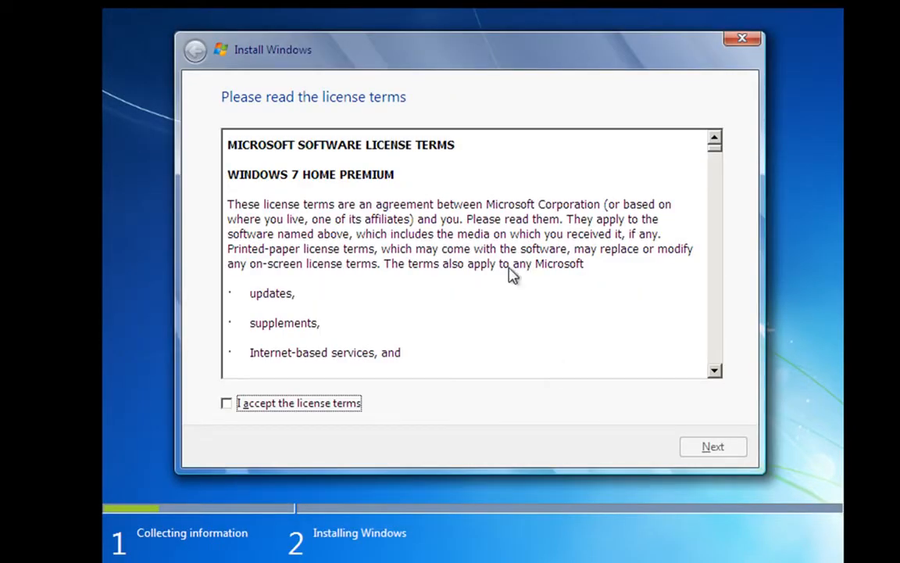
{"action": "left_click", "coordinate": [226, 404]}
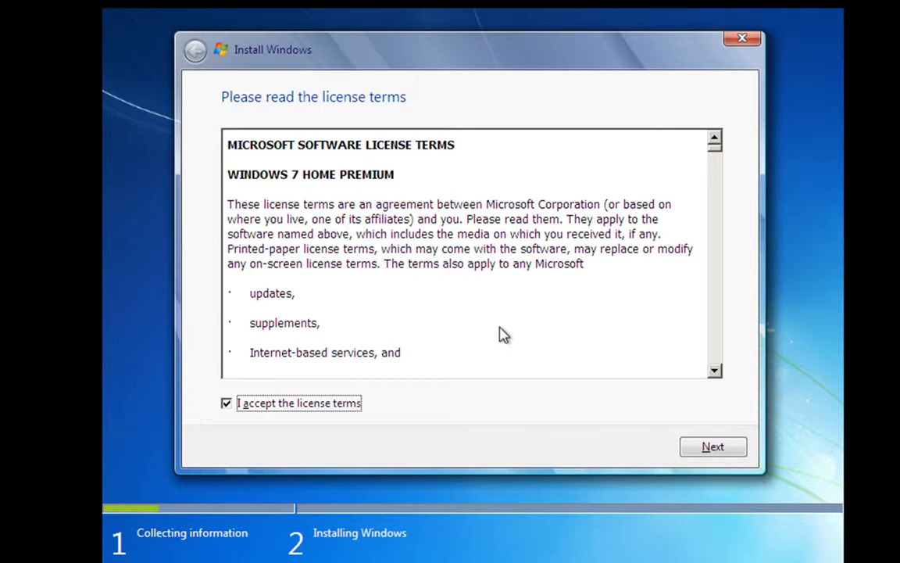
{"action": "left_click", "coordinate": [701, 450]}
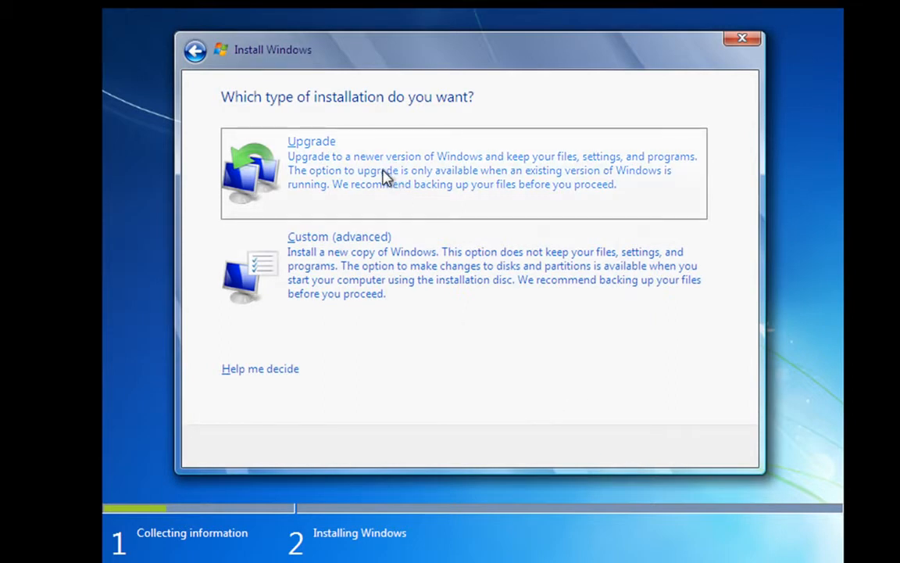
{"action": "left_click", "coordinate": [372, 270]}
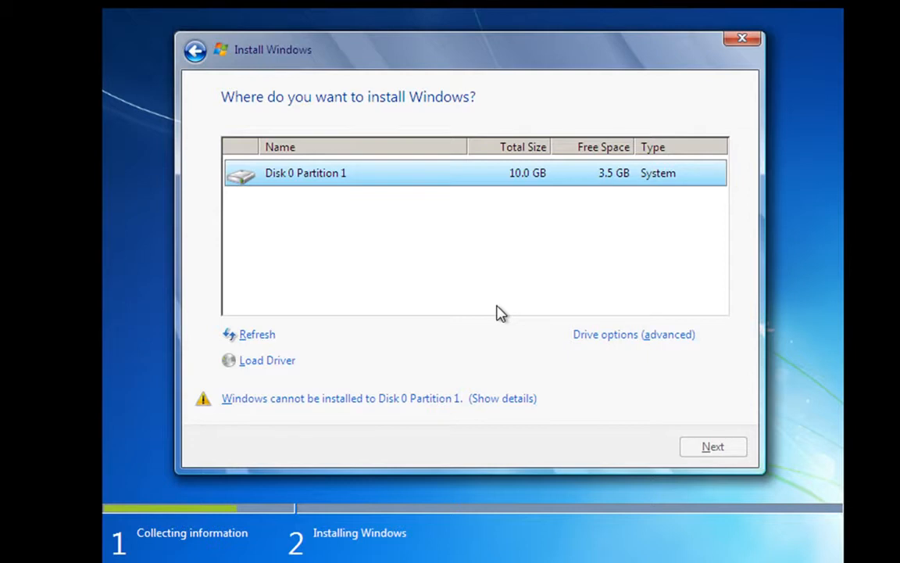
- Format Disk 0 Partition 1 and install Windows on it
{"action": "left_click", "coordinate": [614, 335]}
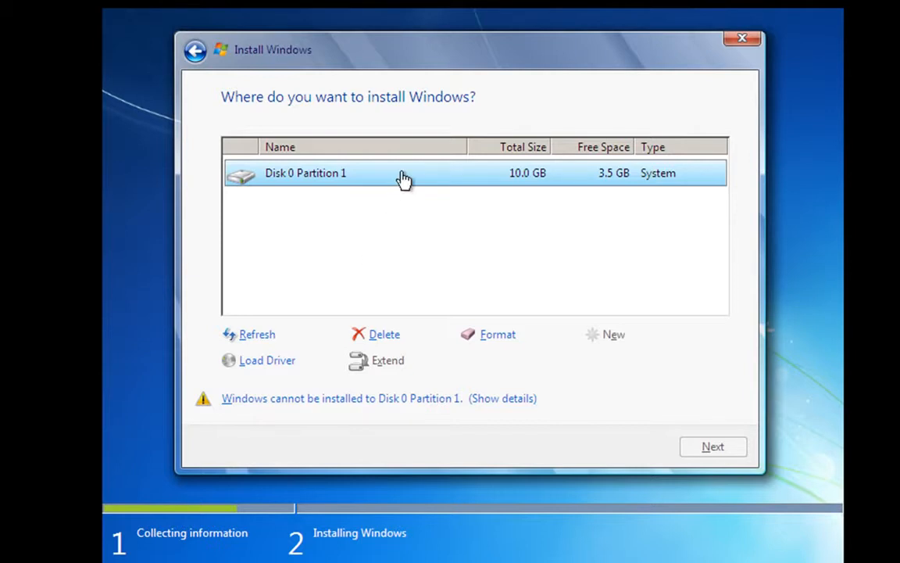
{"action": "left_click", "coordinate": [492, 334]}
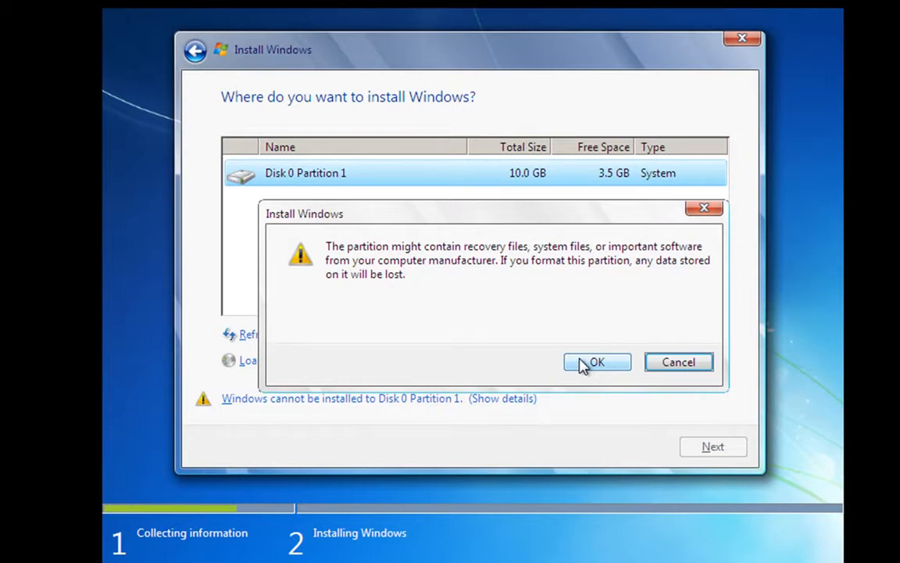
{"action": "left_click", "coordinate": [594, 362]}
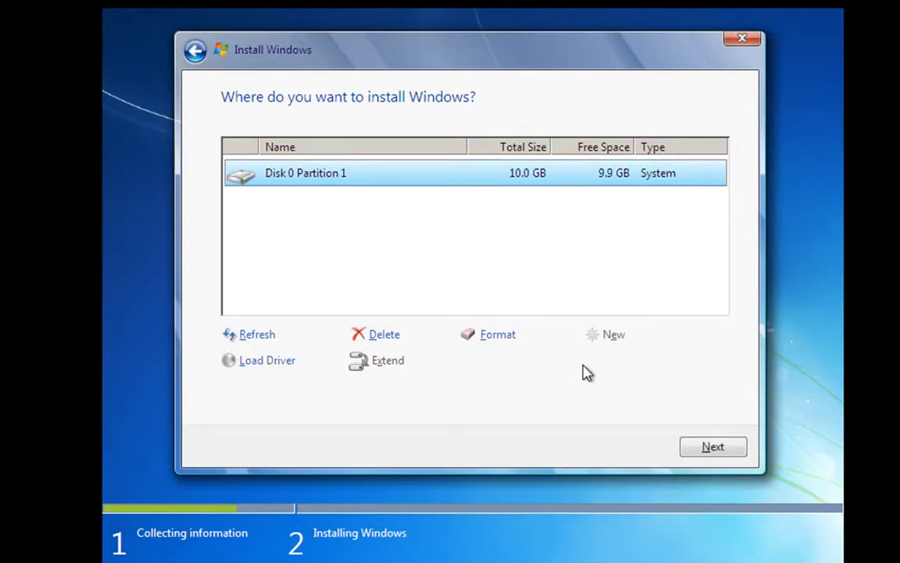
{"action": "left_click", "coordinate": [712, 449]}
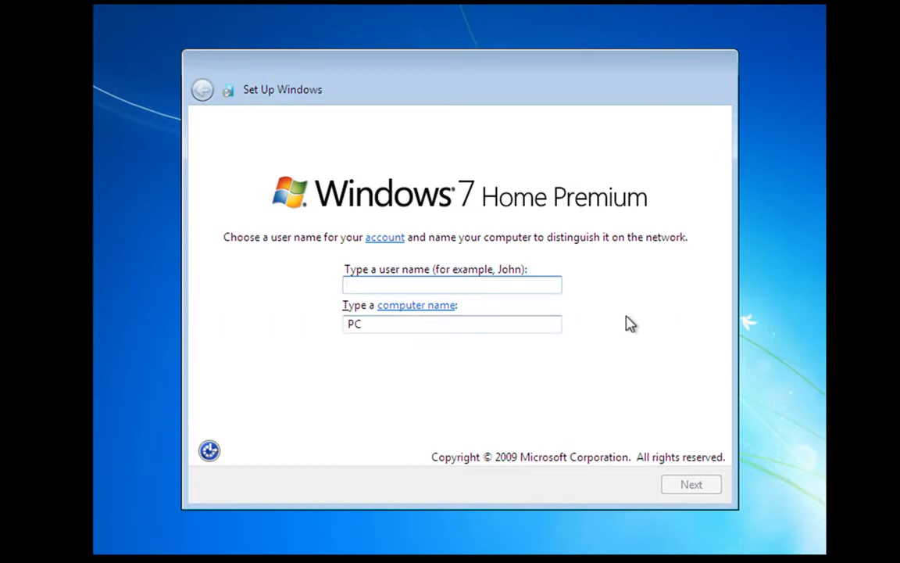
- Enter "DIY PC Repairs" as the account's user name and accept the suggested computer name
{"action": "type", "text": "DIY PC"}
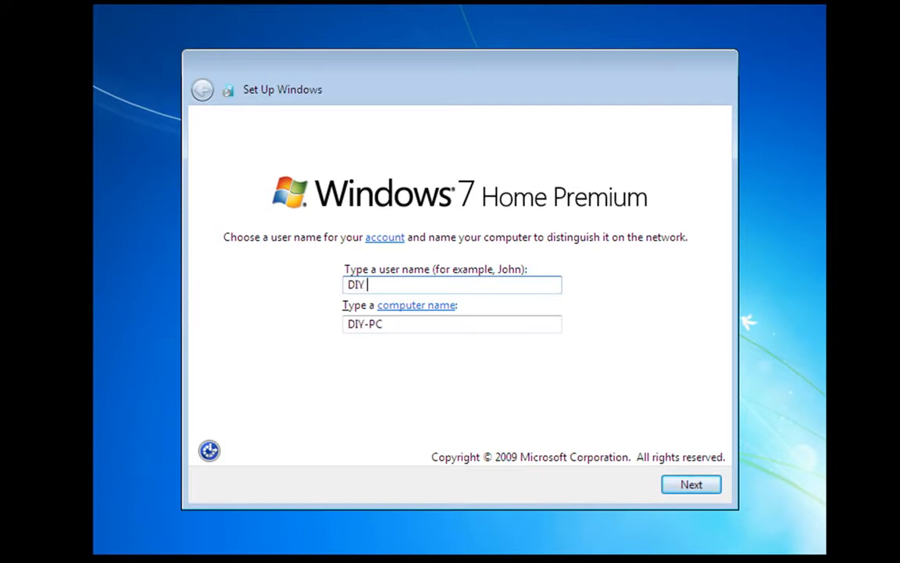
{"action": "type", "text": " Repairs"}
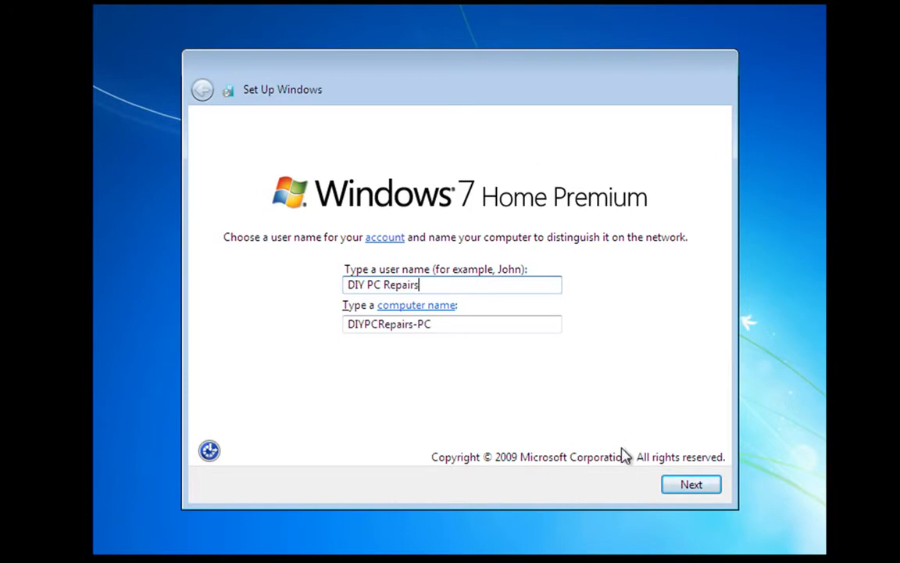
{"action": "left_click", "coordinate": [691, 486]}
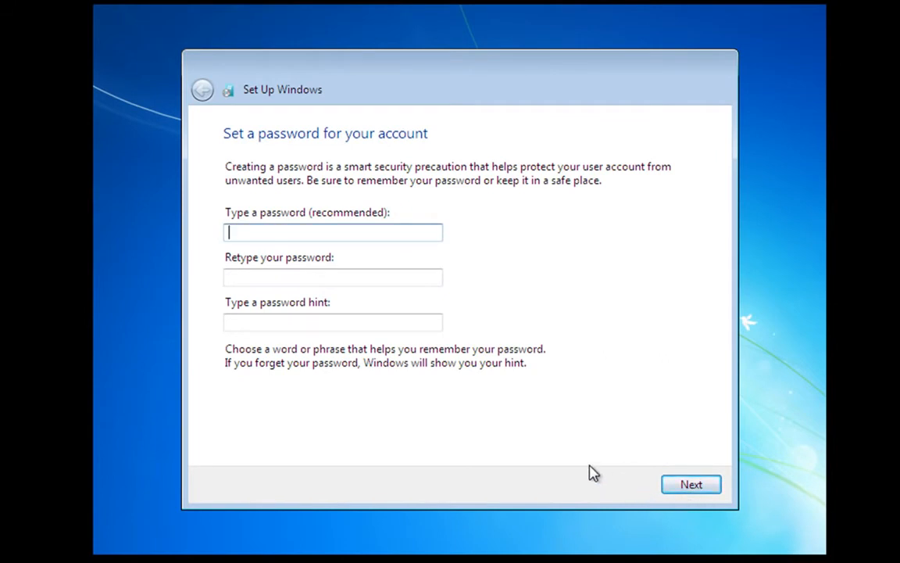
- Leave the account password and product key blank, and choose the recommended protection and update settings
{"action": "left_click", "coordinate": [688, 488]}
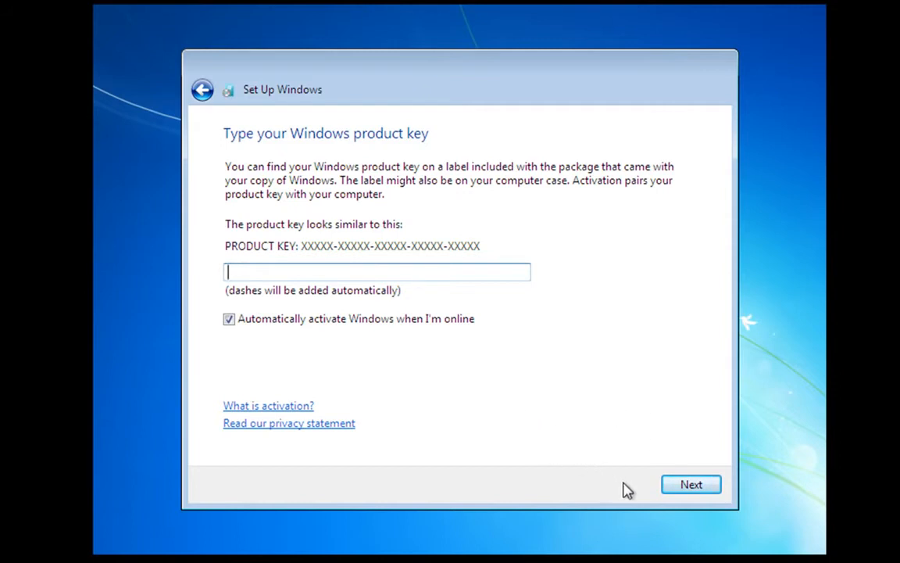
{"action": "left_click", "coordinate": [688, 488]}
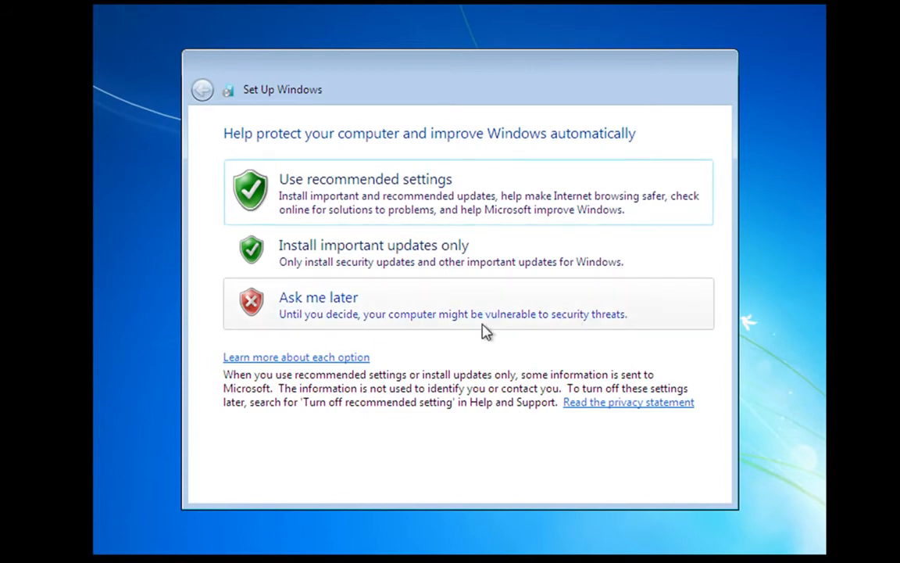
{"action": "left_click", "coordinate": [363, 194]}
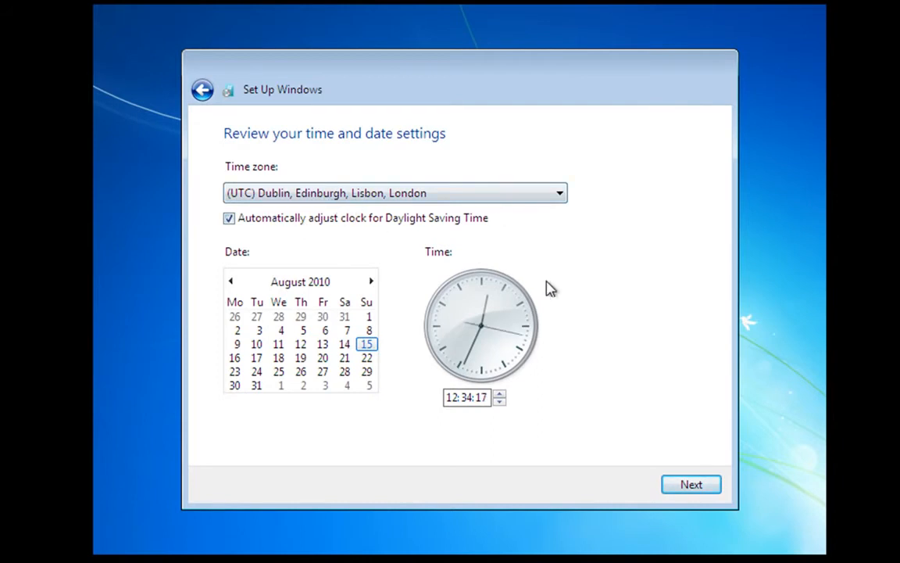
- Accept the time and date settings, and choose Home network as the location without joining the homegroup
{"action": "left_click", "coordinate": [688, 486]}
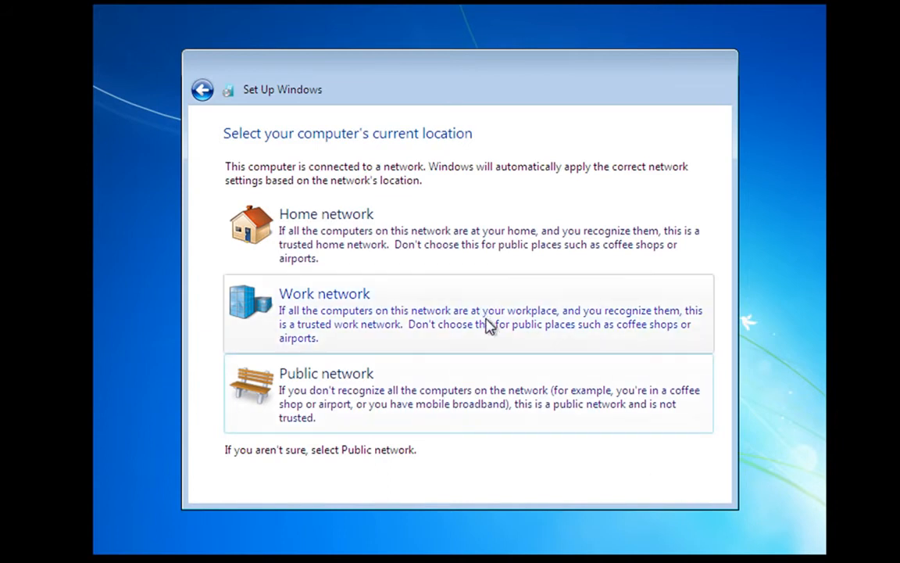
{"action": "left_click", "coordinate": [340, 228]}
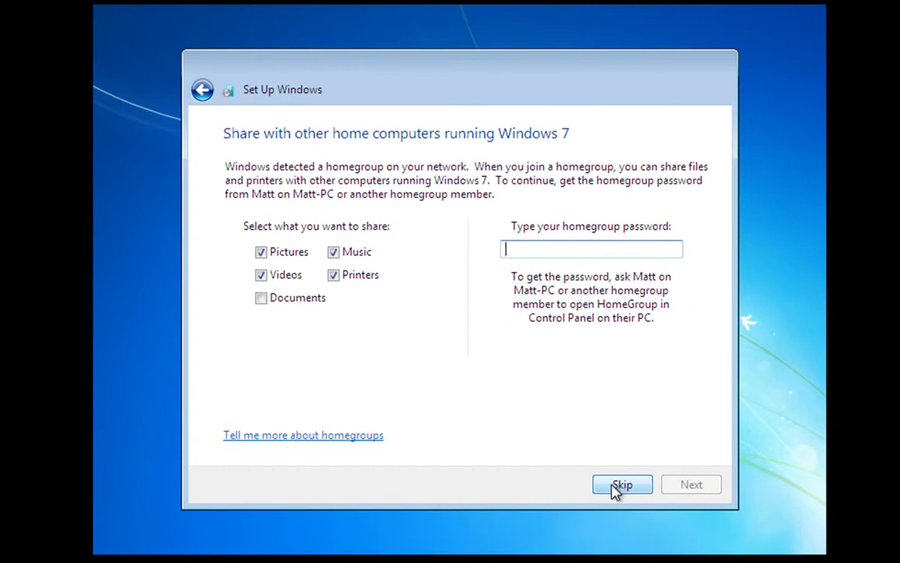
{"action": "left_click", "coordinate": [618, 486]}
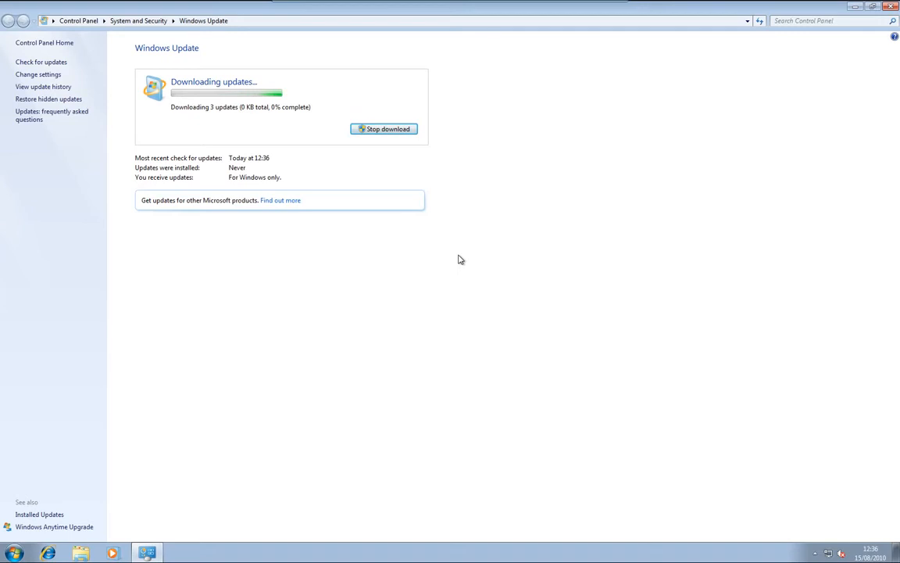
- Minimize the Windows Update window and open the desktop's Screen Resolution settings
{"action": "left_click", "coordinate": [854, 8]}
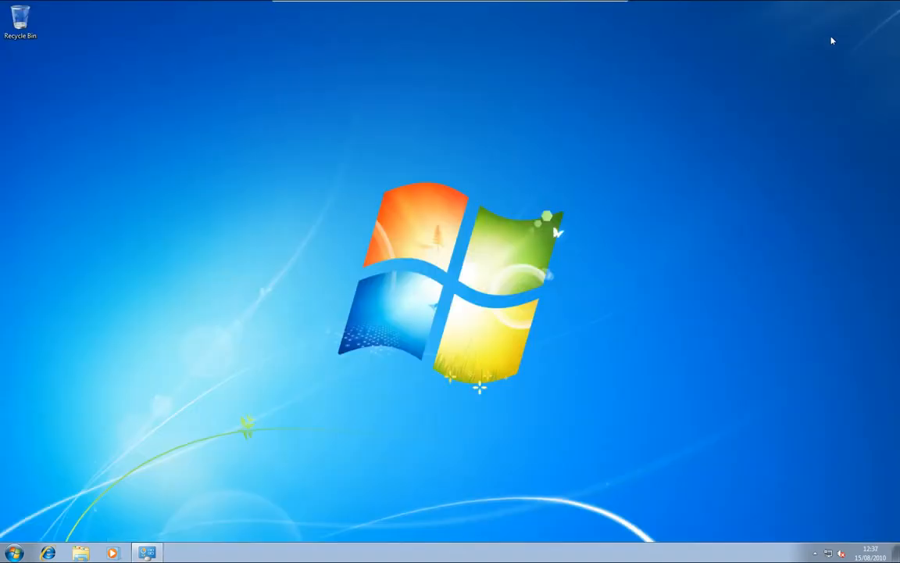
{"action": "right_click", "coordinate": [472, 292]}
{"action": "key", "text": "Escape"}
{"action": "right_click", "coordinate": [274, 246]}
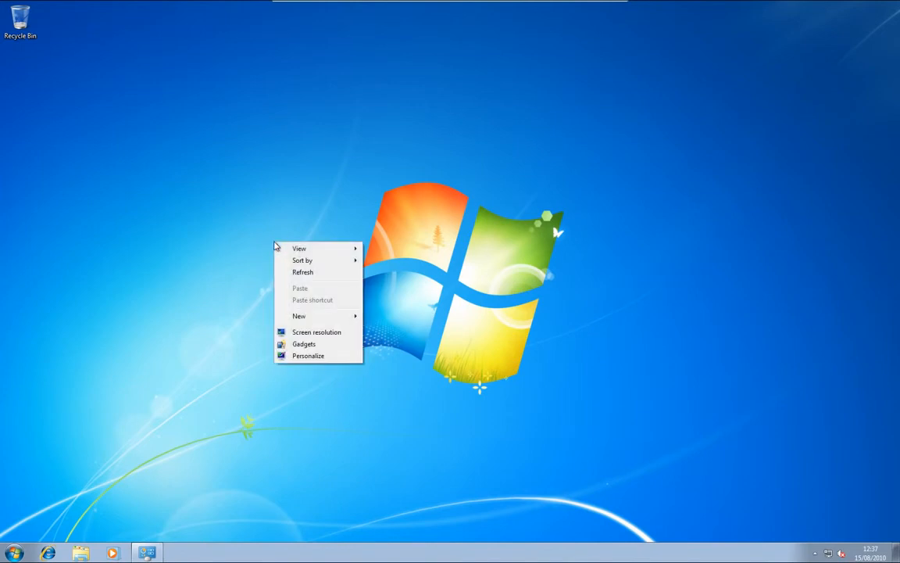
{"action": "left_click", "coordinate": [321, 333]}
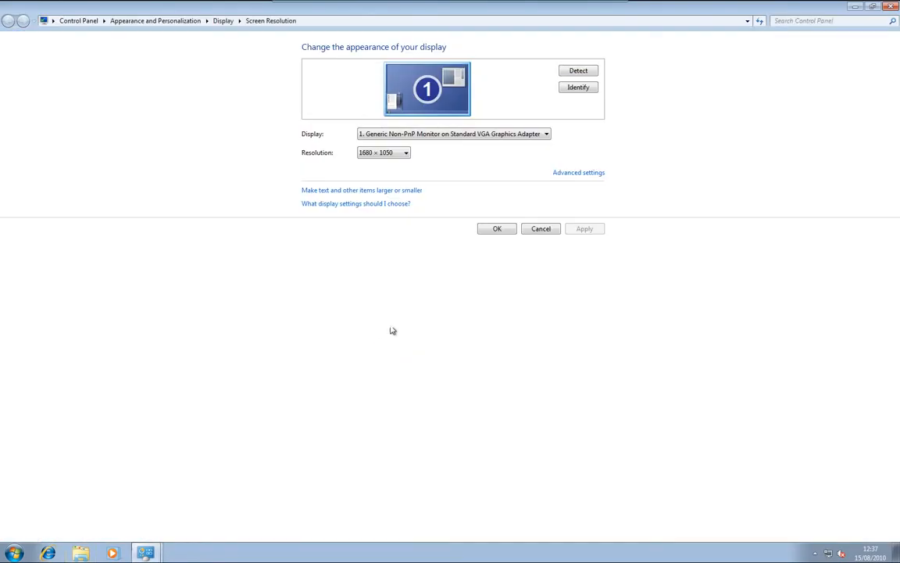
- Examine the available display resolutions, keep 1680 × 1050 and close the display settings
{"action": "left_click", "coordinate": [405, 153]}
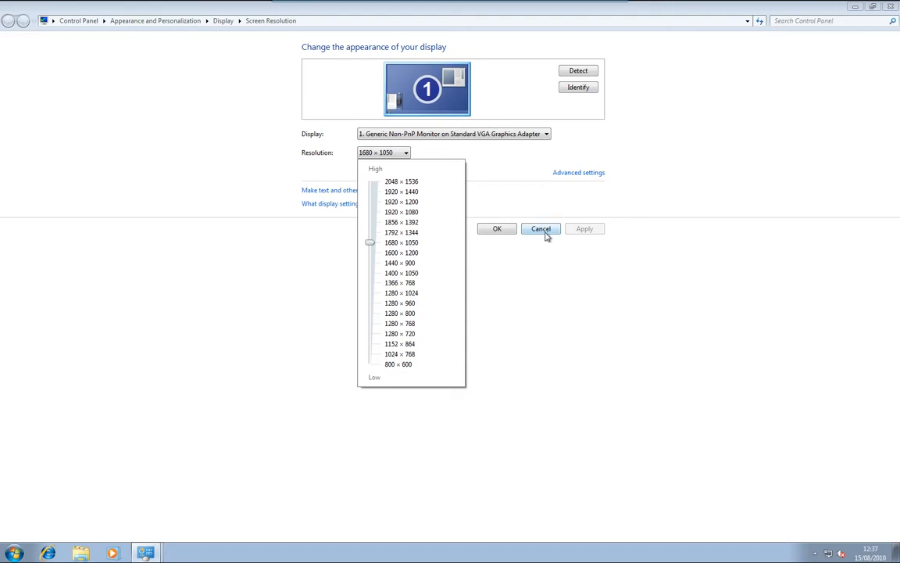
{"action": "left_click", "coordinate": [497, 230]}
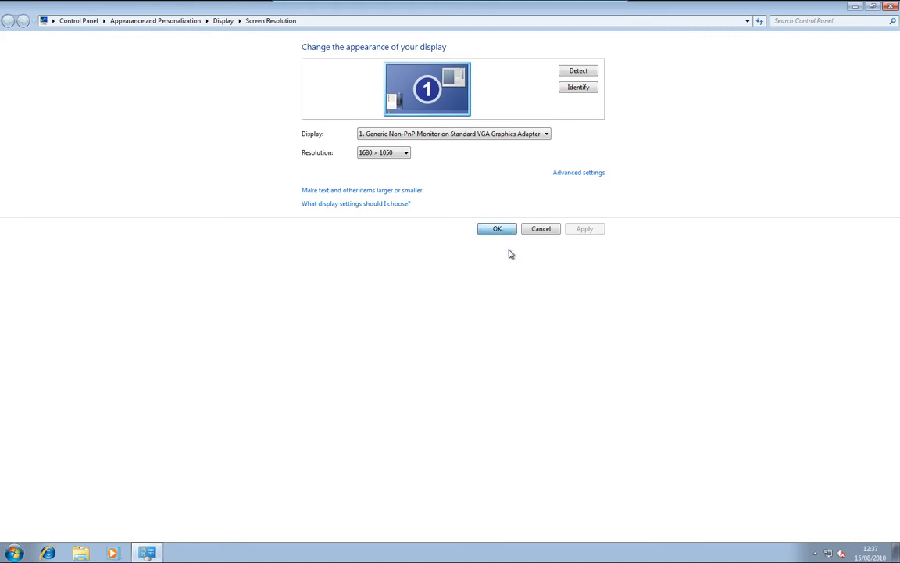
{"action": "left_click", "coordinate": [889, 6]}
{"action": "left_click", "coordinate": [889, 6]}
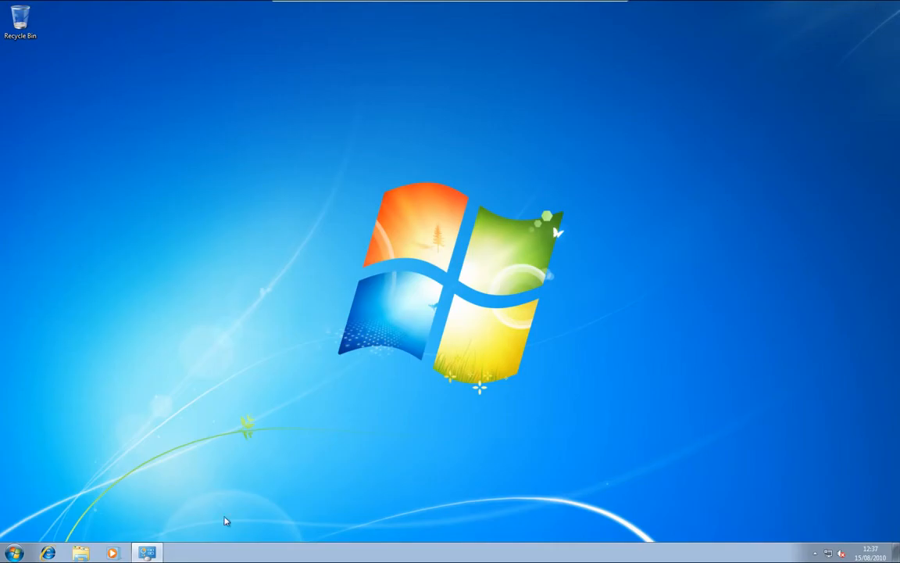